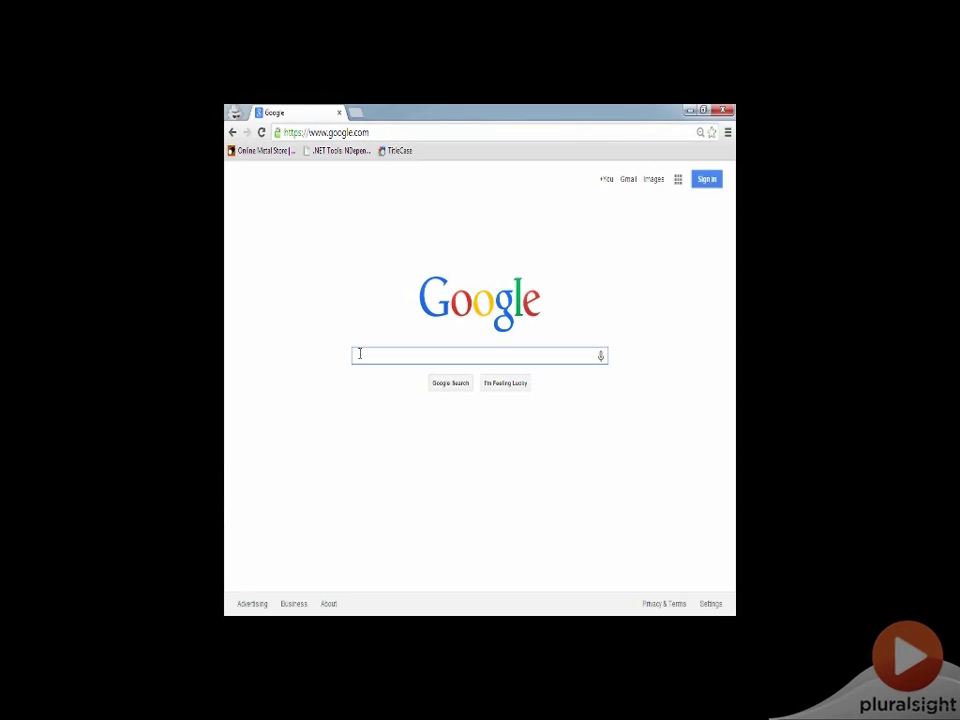
- Search Google for 'raspberry pi how to guide' and scroll the quick start guide to 'Preparing your SD card'
text(rasp)
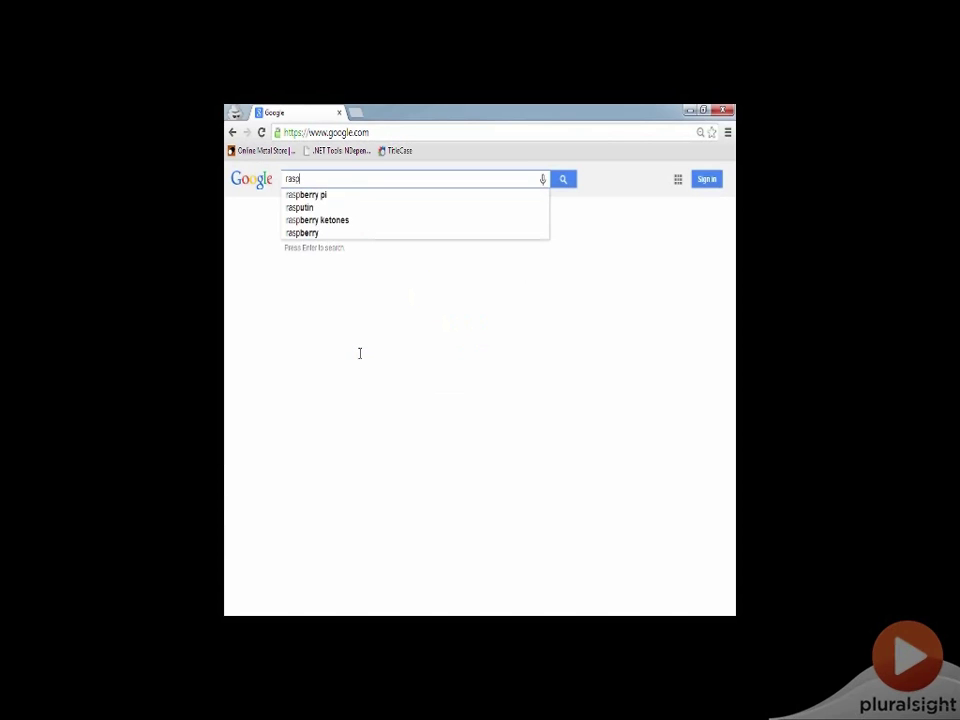
text(berry pi how t)
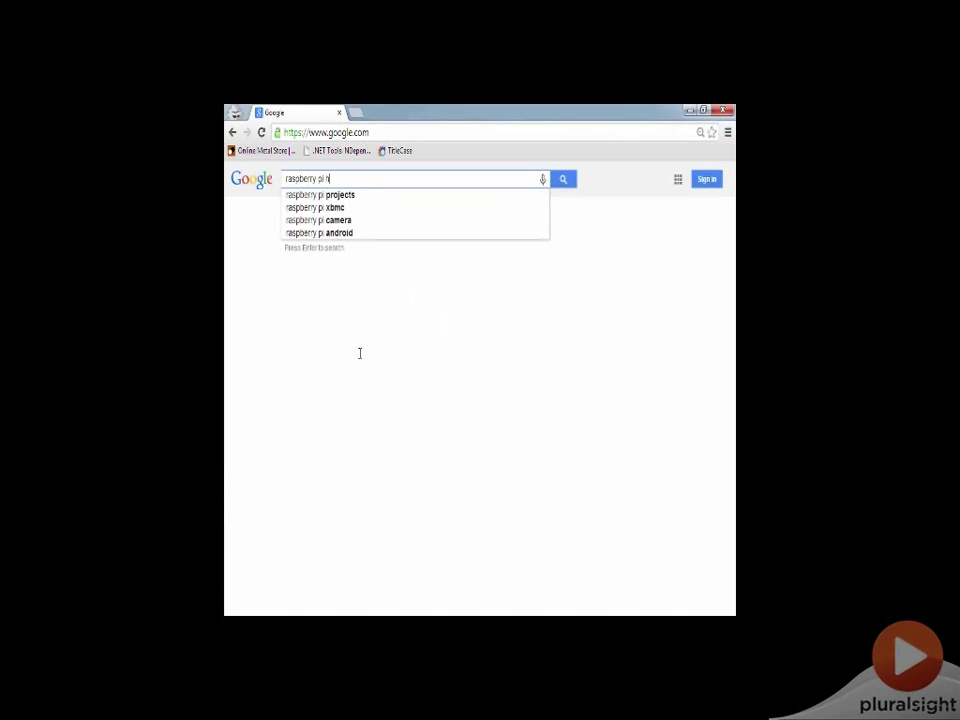
text(o guide)
key(Return)
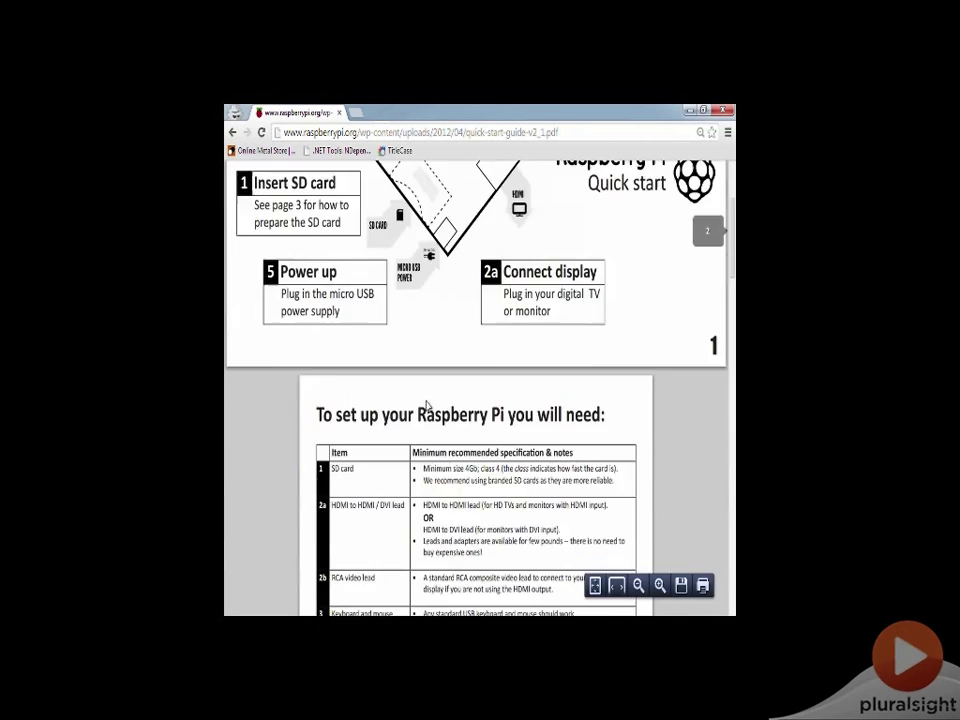
scroll(425, 398, down, 5)
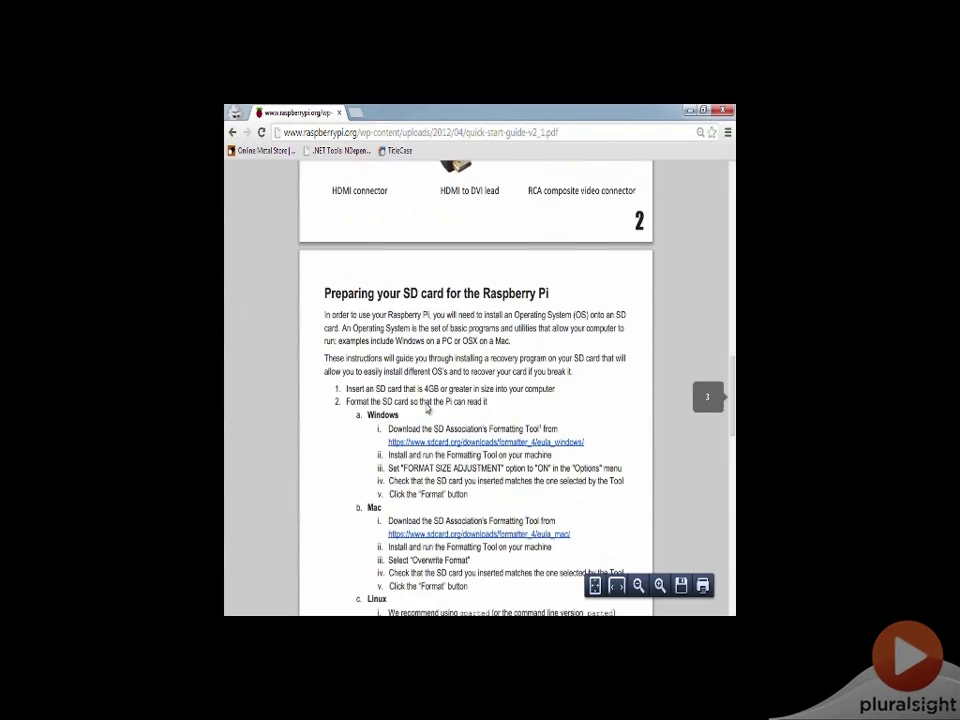
scroll(427, 407, down, 3)
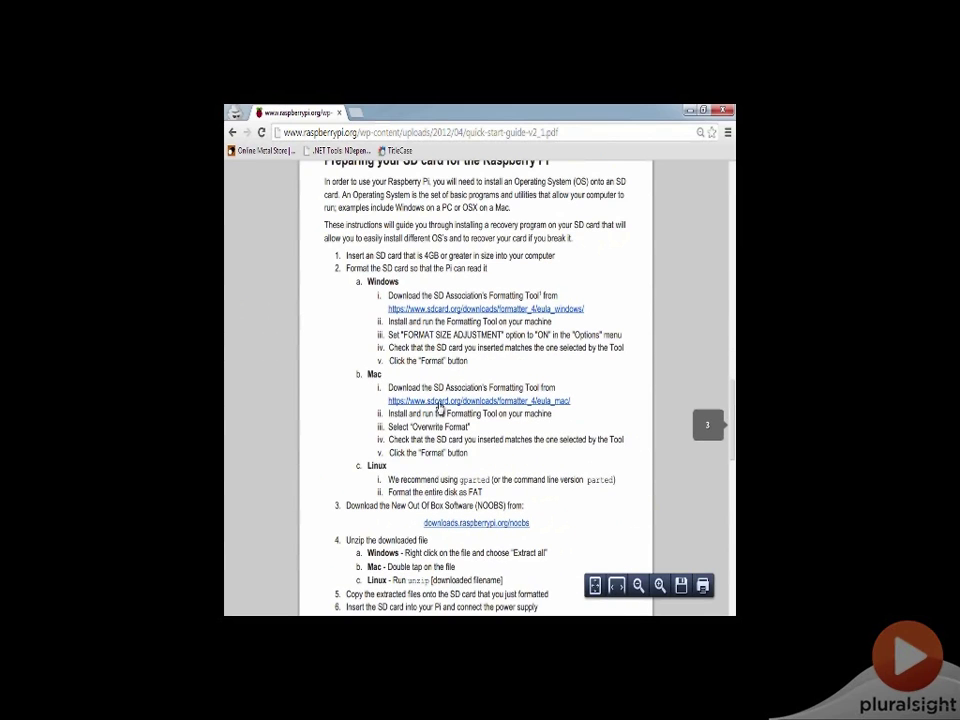
- Follow the Windows SD Formatter link and accept the licence to download SDFormatterv4.zip
click(574, 310)
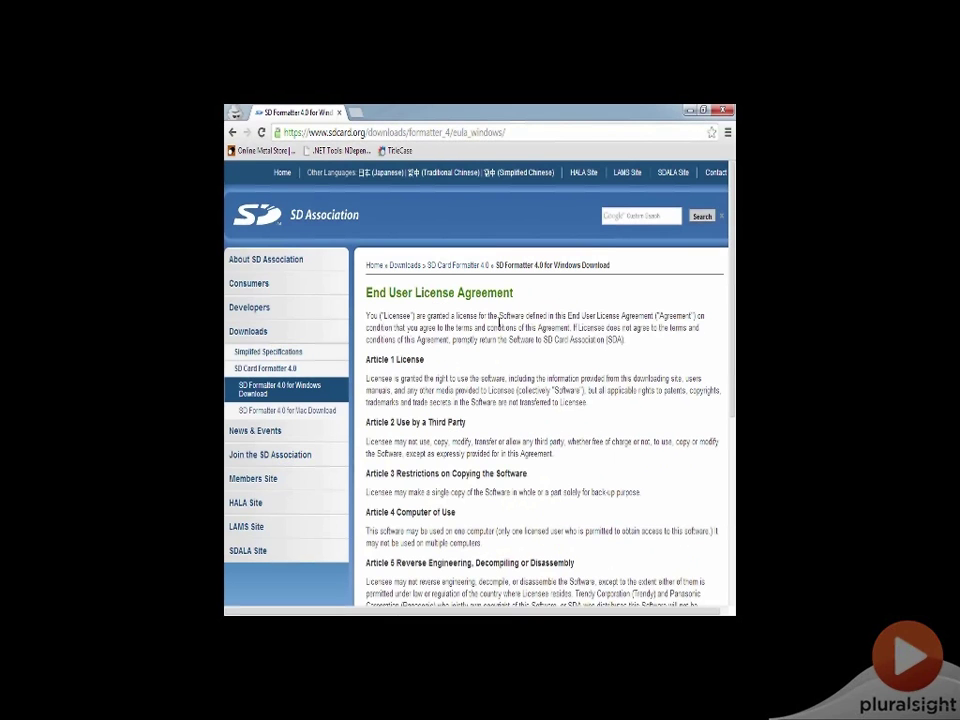
scroll(499, 322, down, 5)
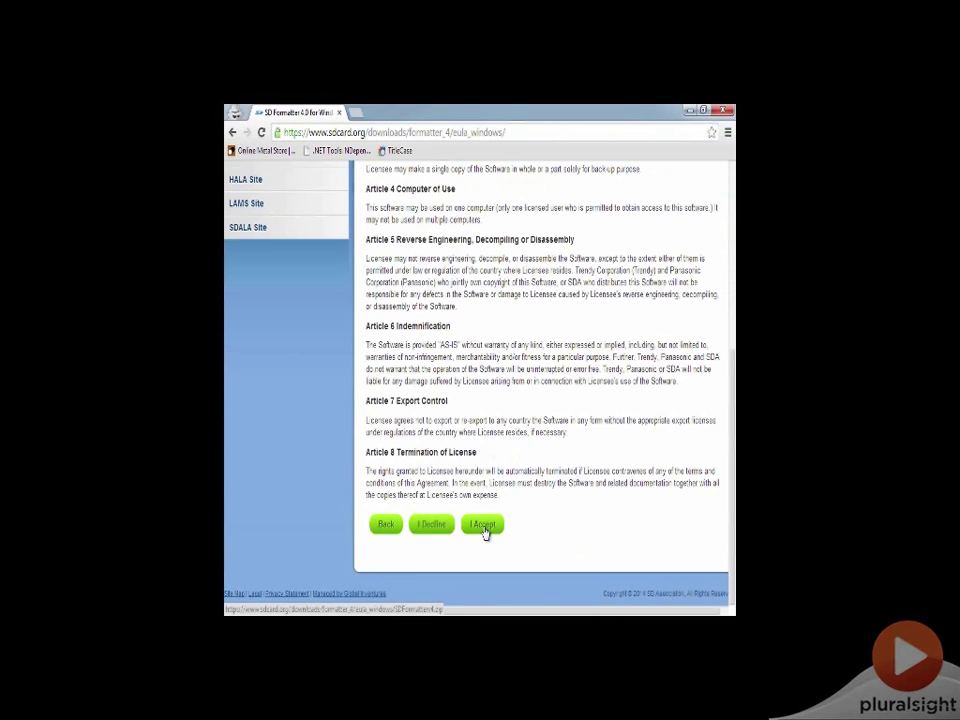
click(484, 530)
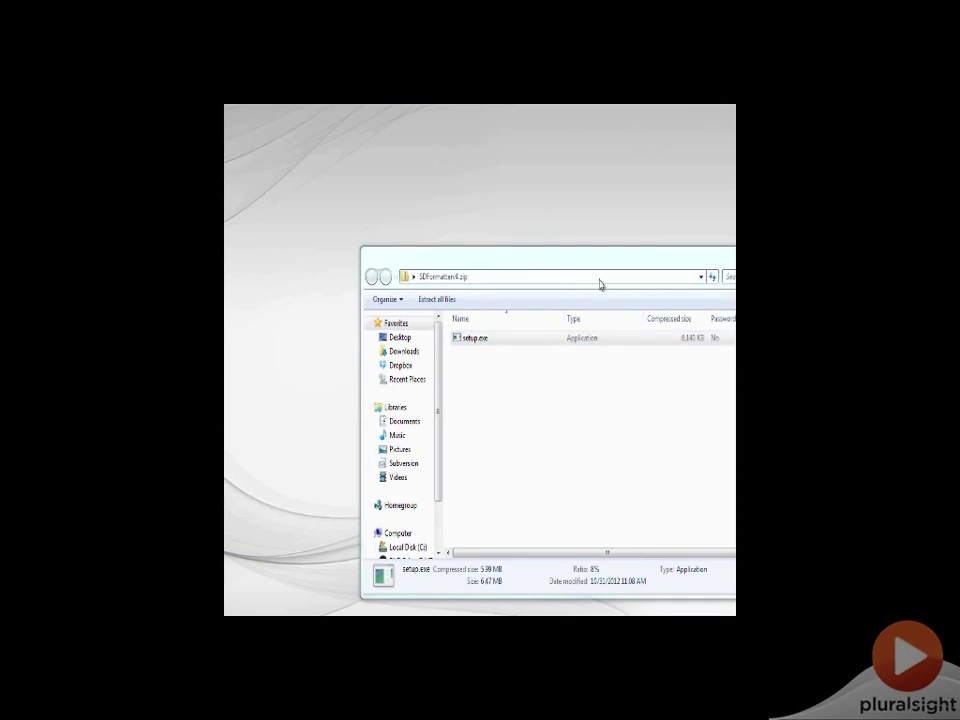
- Move the SDFormatterv4.zip window up and left to uncover the desktop
drag(506, 268, 357, 243)
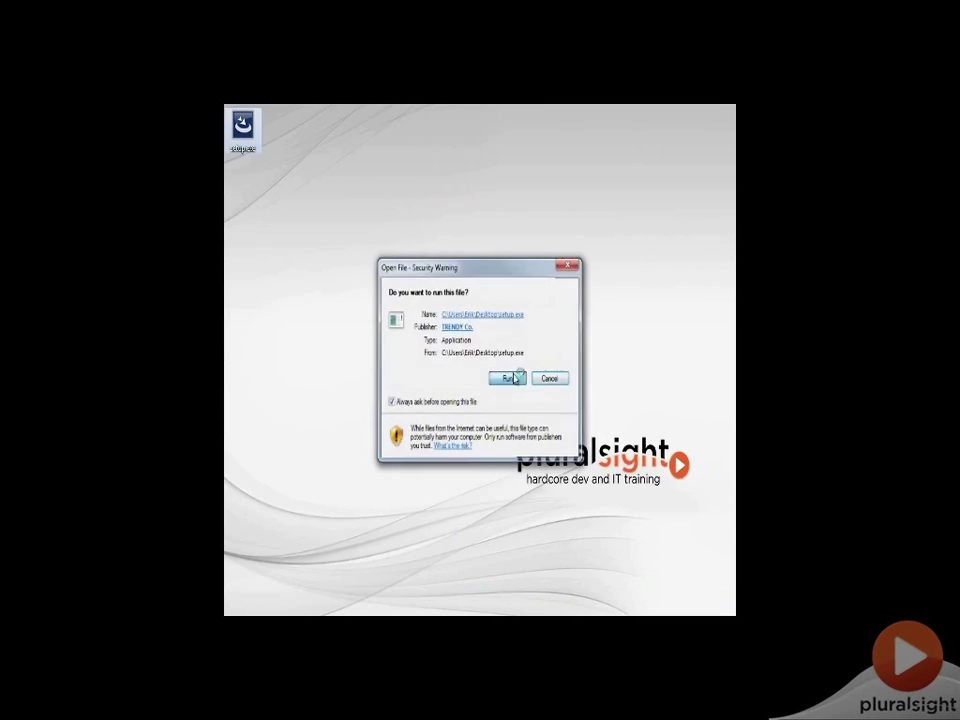
- Run setup.exe and install SDFormatter with the default destination folder
click(510, 378)
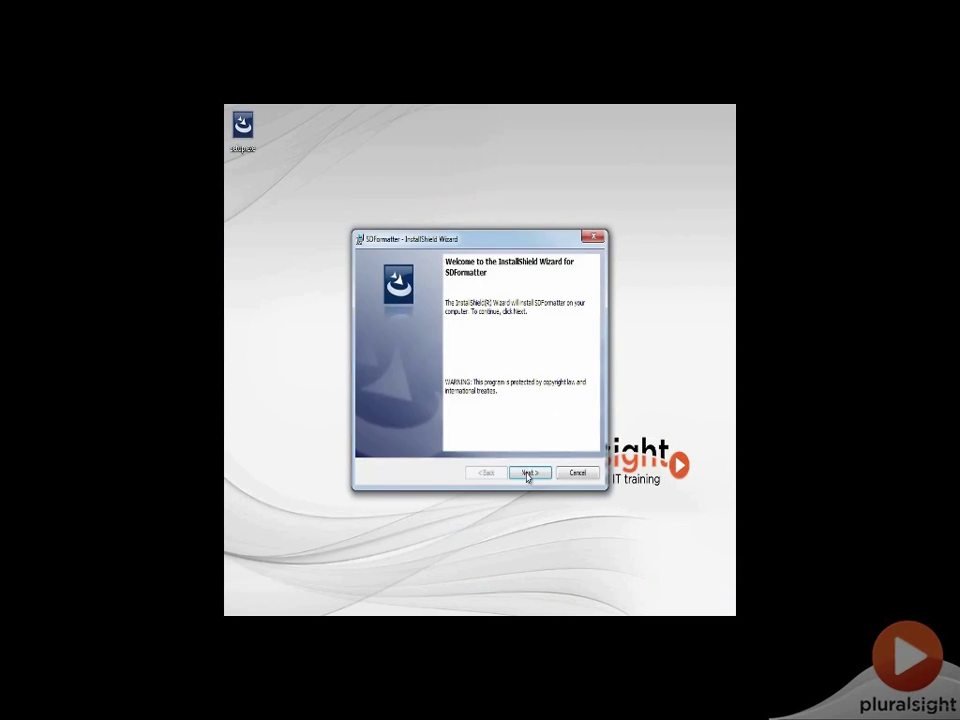
click(528, 474)
click(528, 474)
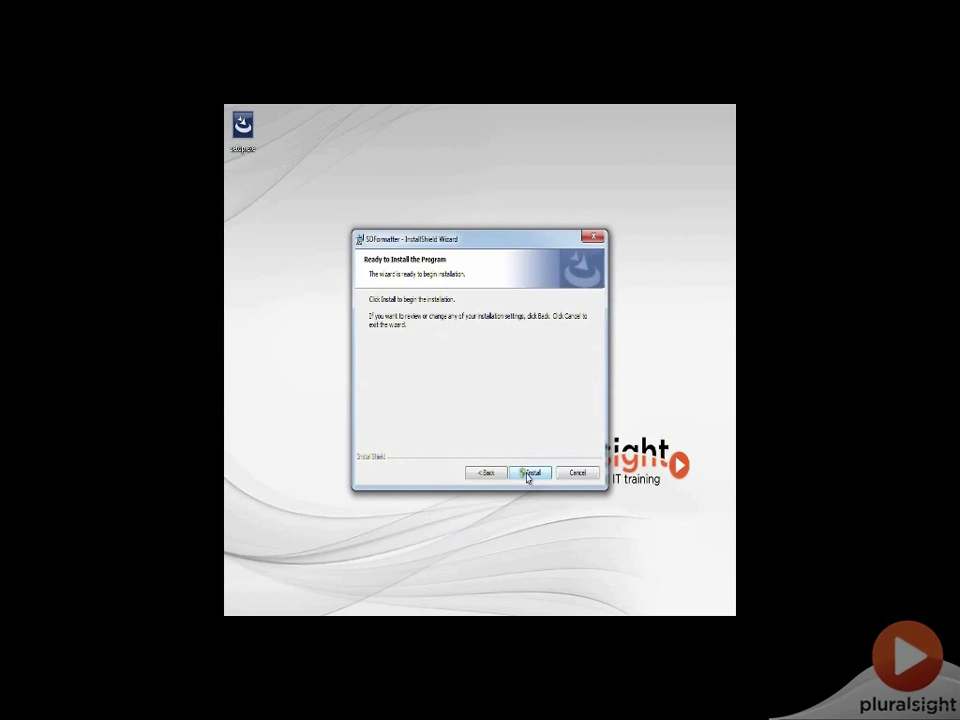
click(528, 474)
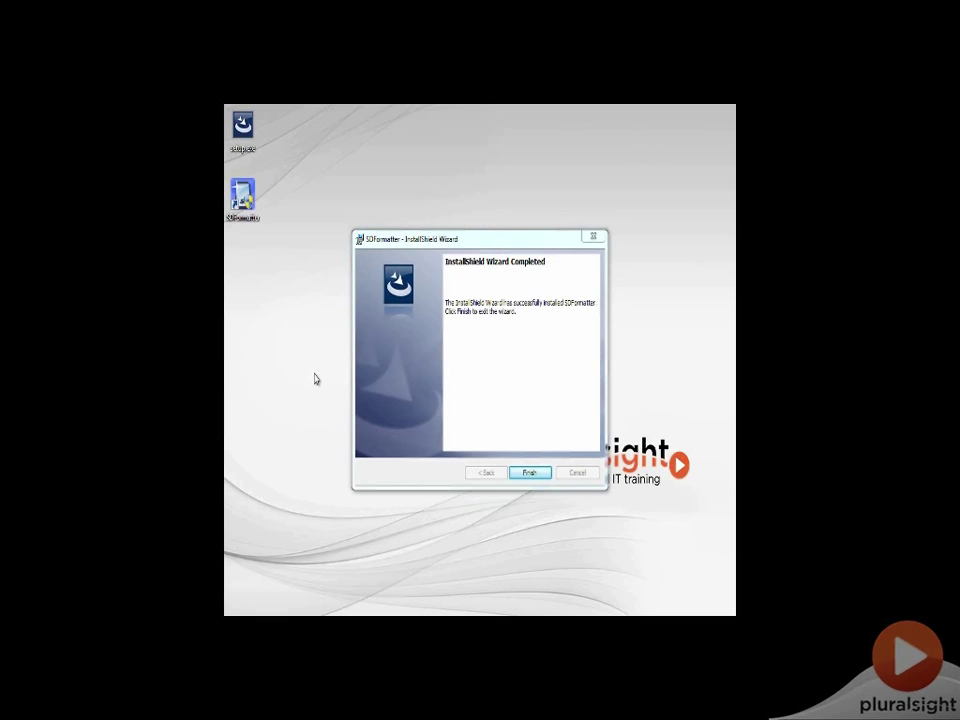
click(518, 243)
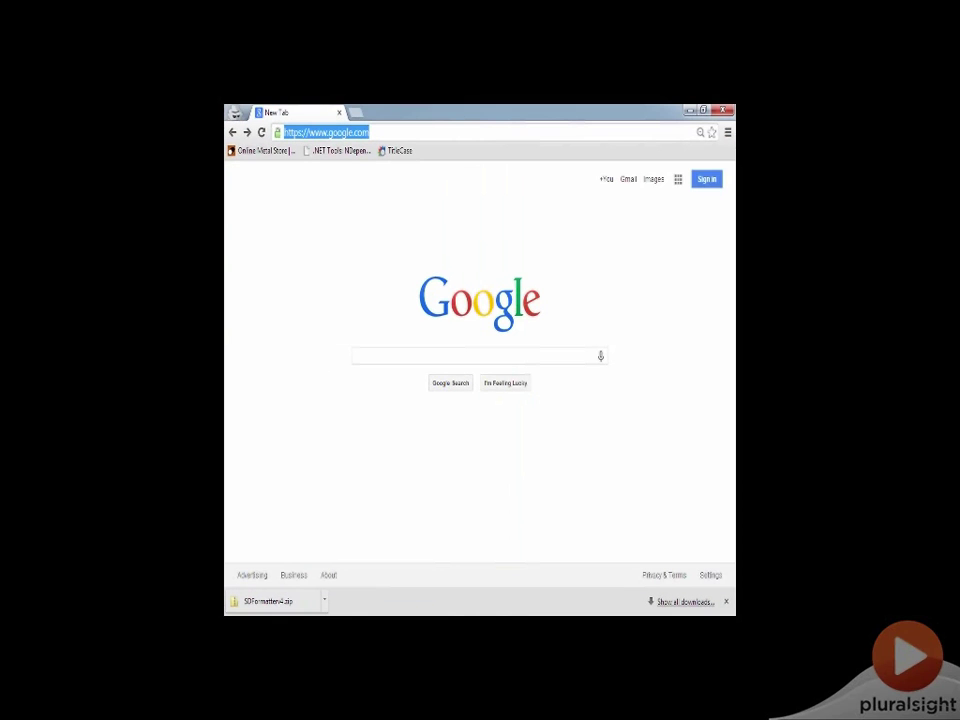
- Search 'raspberry pi quick start', open the Raspberry Pi downloads page and scroll to NOOBS
click(418, 366)
text(rasp)
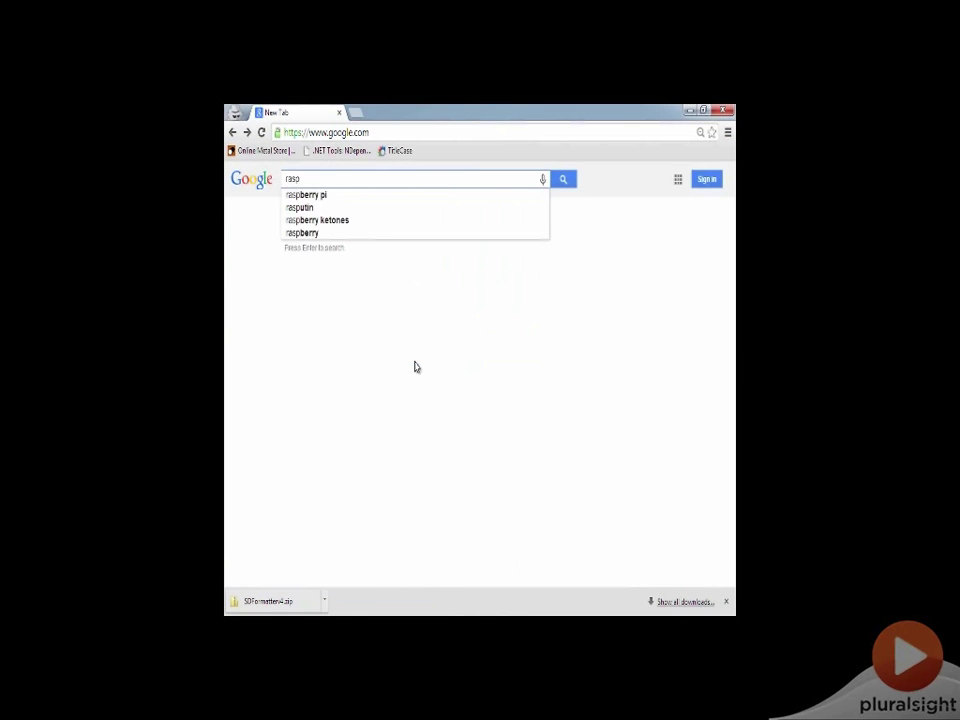
text(berry pi quick)
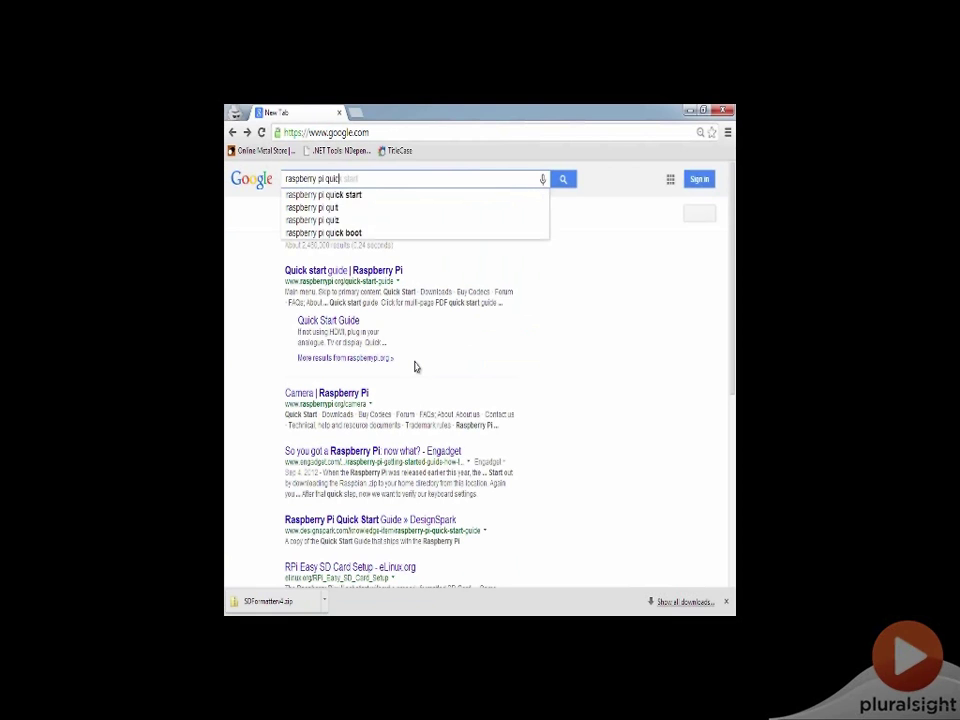
text( start)
key(Return)
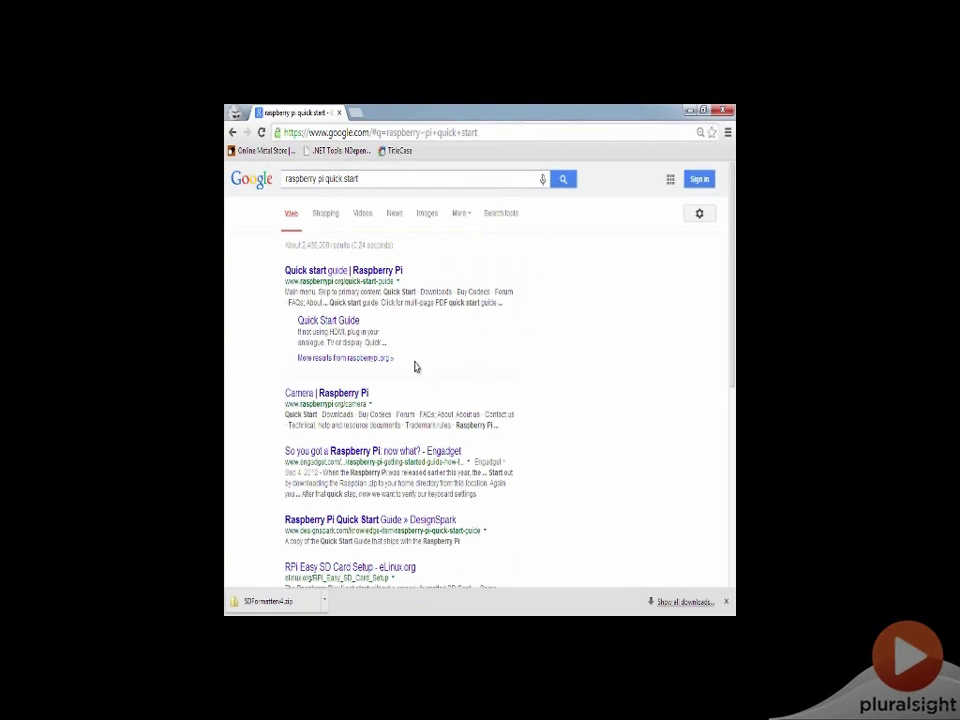
click(361, 276)
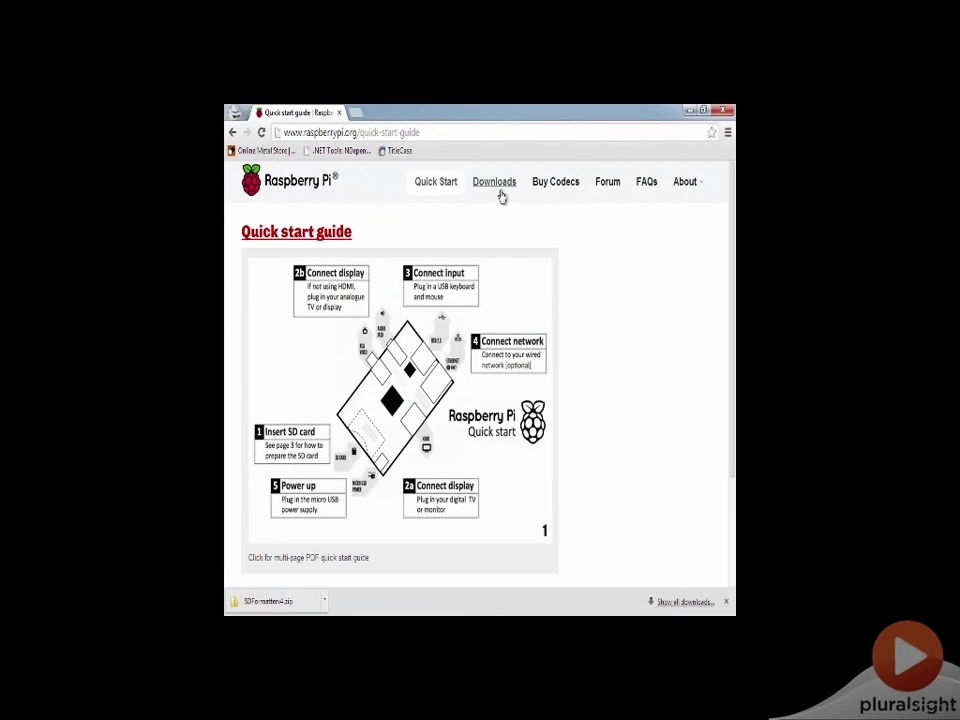
click(500, 194)
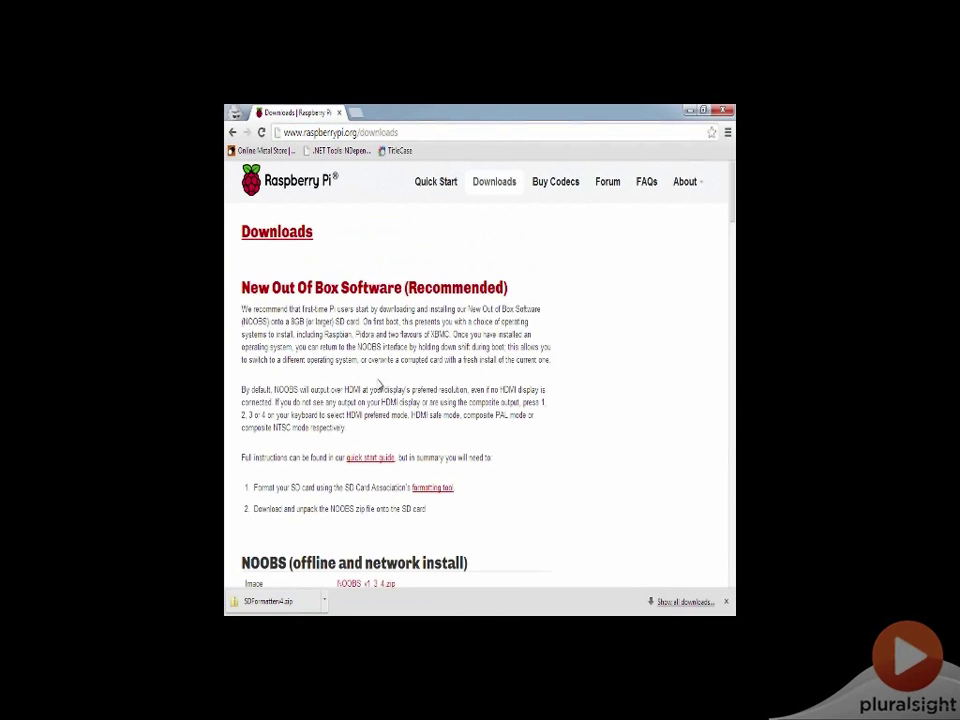
scroll(271, 262, down, 1)
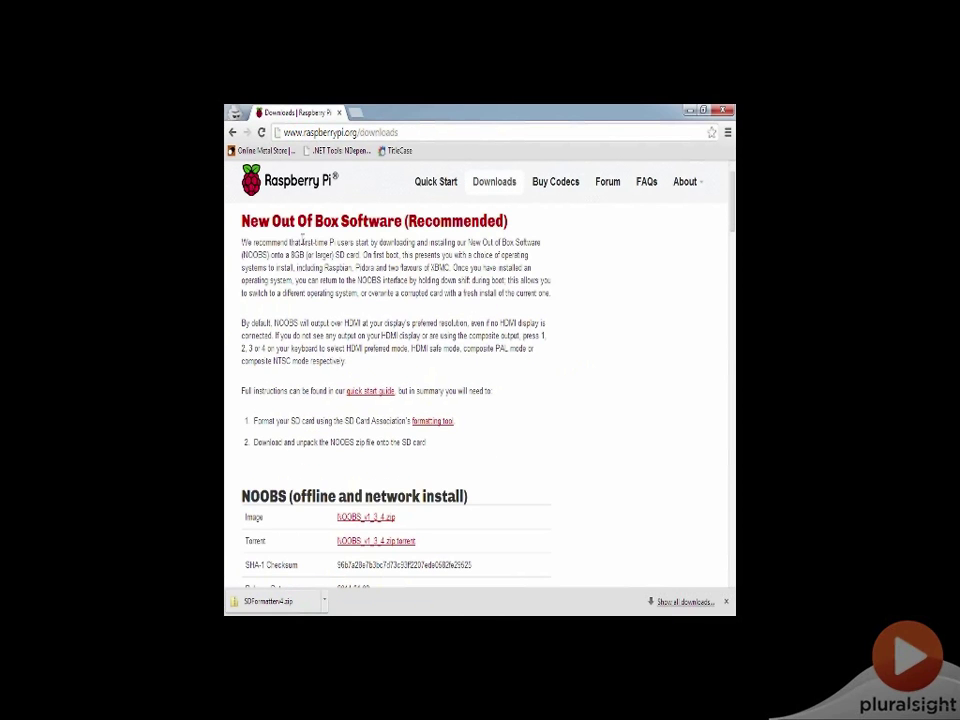
scroll(410, 348, down, 3)
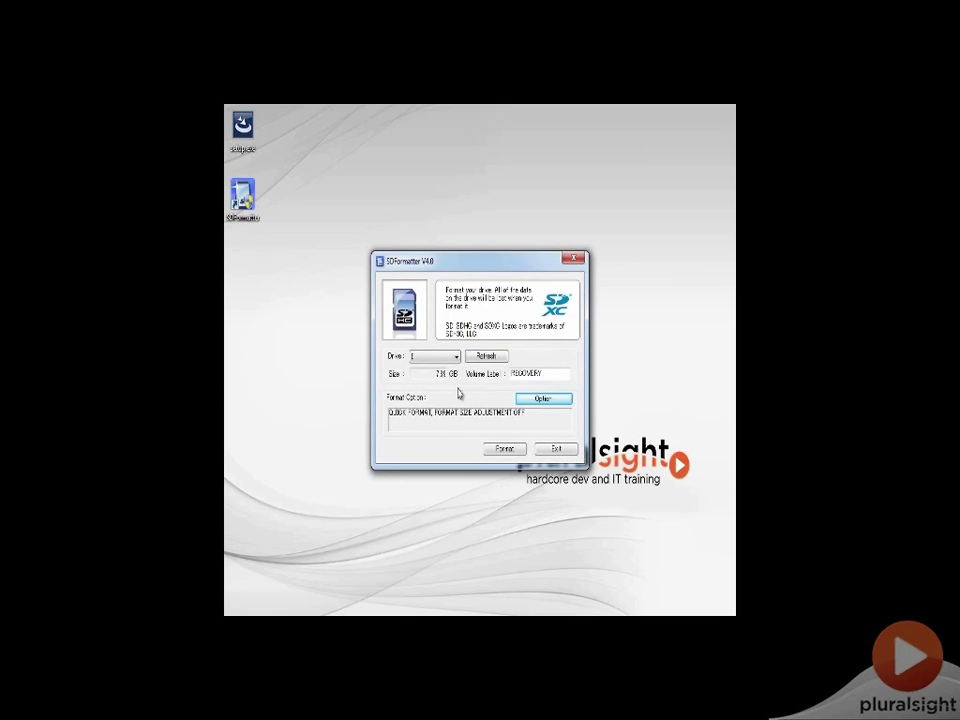
- Quick-format the RECOVERY SD card, confirming both warnings and the completion message
click(508, 451)
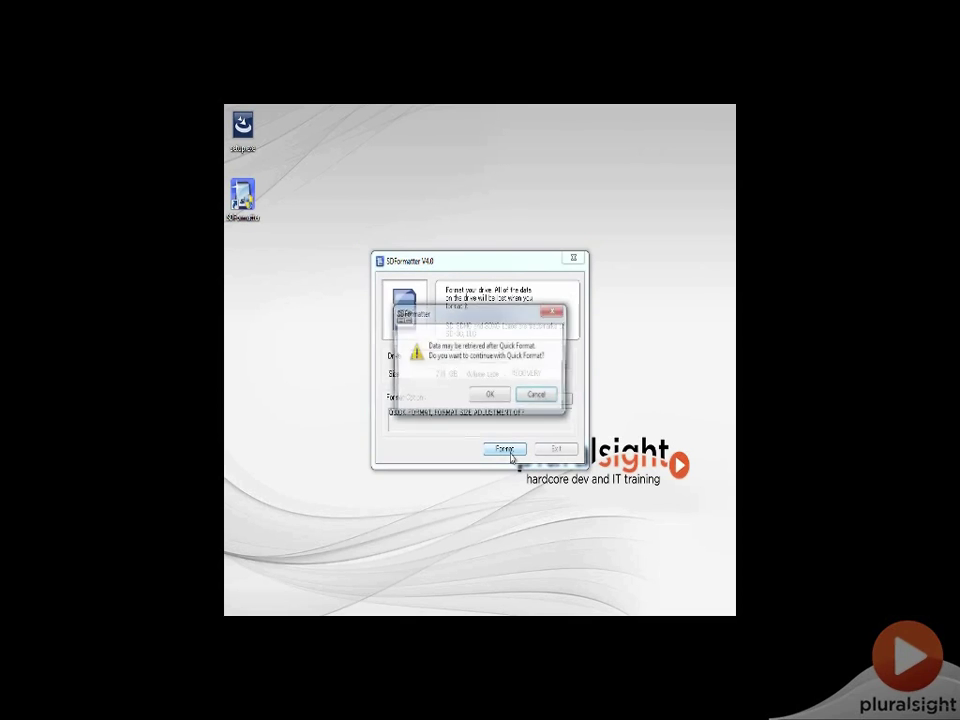
click(491, 397)
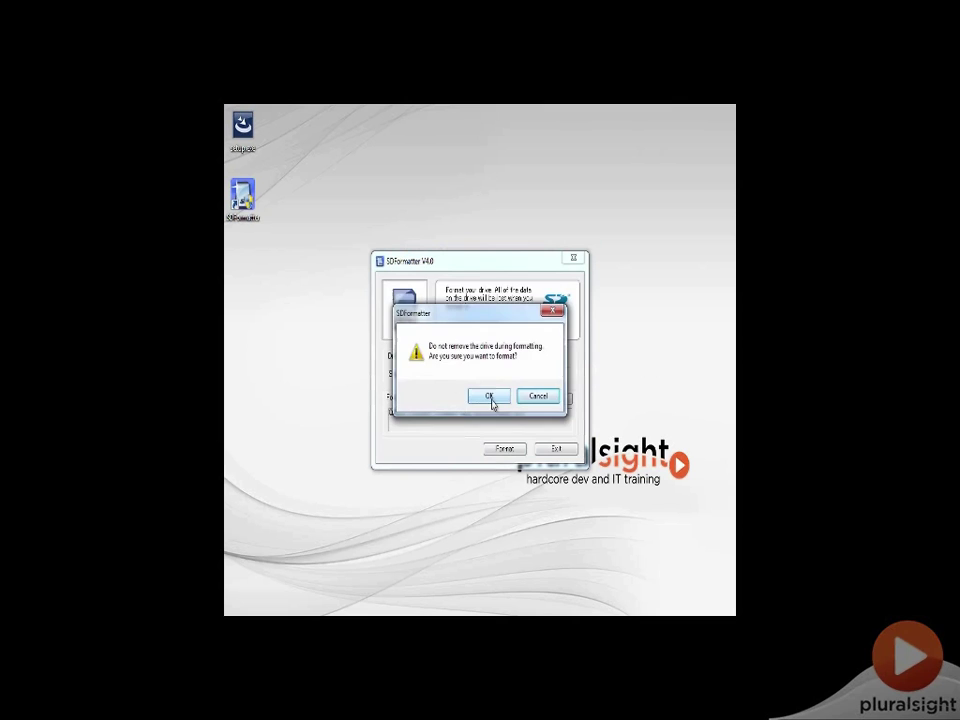
click(489, 397)
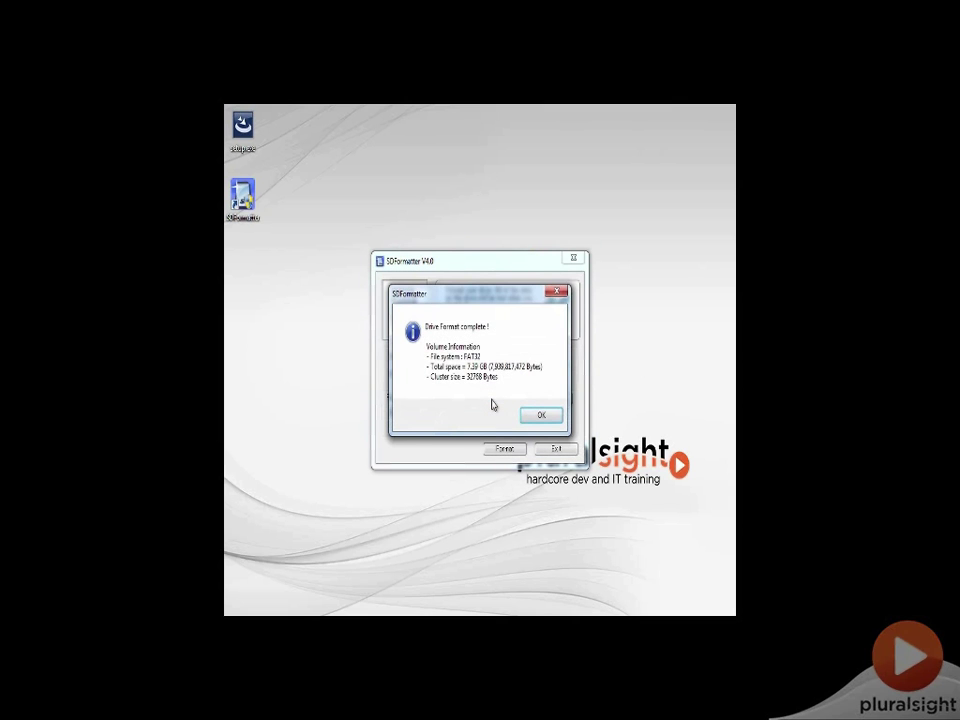
click(542, 416)
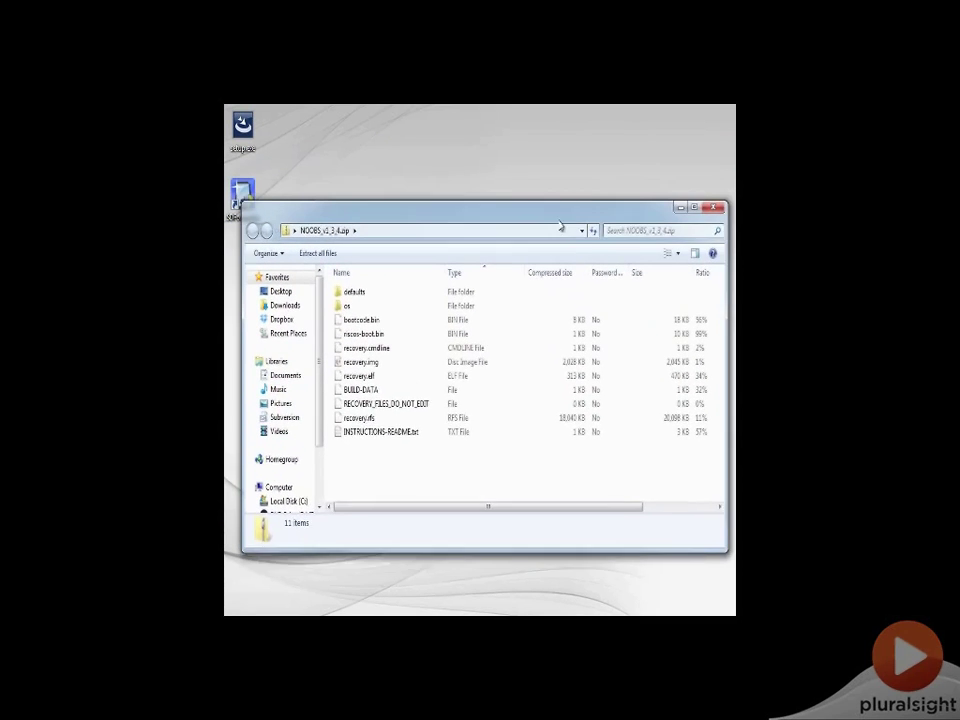
- Resize the NOOBS_v1_3_4.zip window smaller to make room
drag(724, 518, 546, 566)
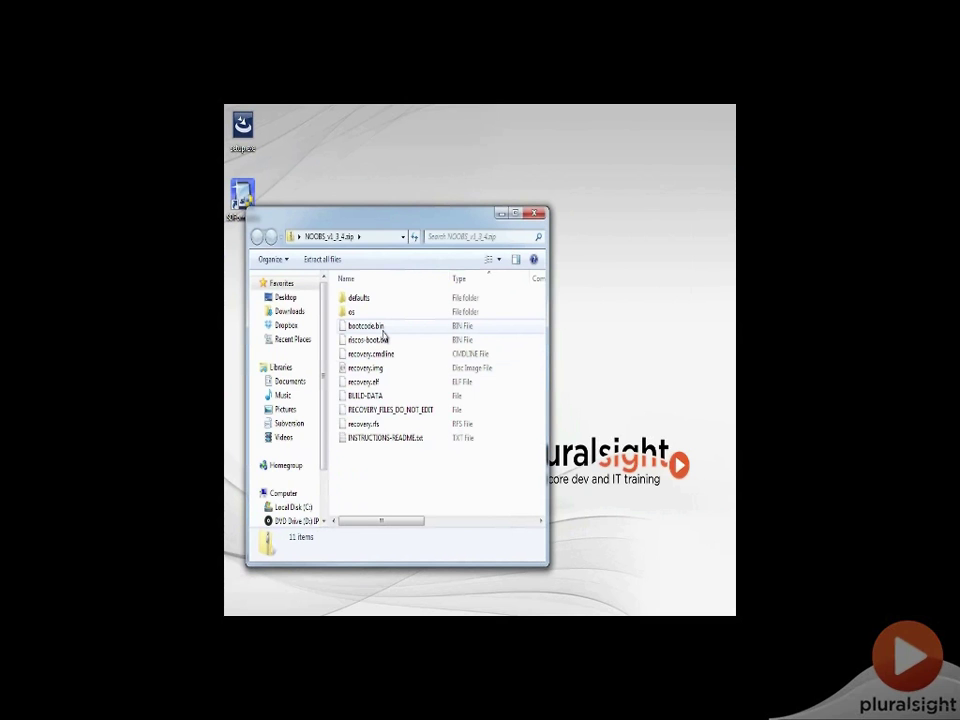
- Open the RECOVERY drive in a new Explorer window placed to the right
key(super+e)
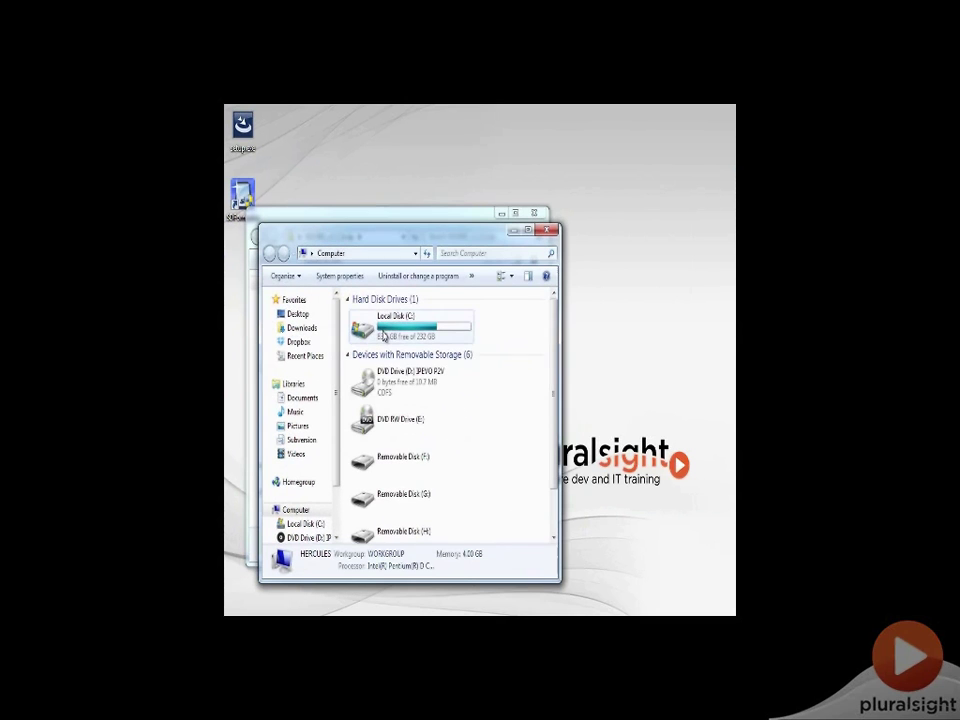
drag(467, 236, 482, 160)
scroll(427, 385, down, 1)
double_click(420, 440)
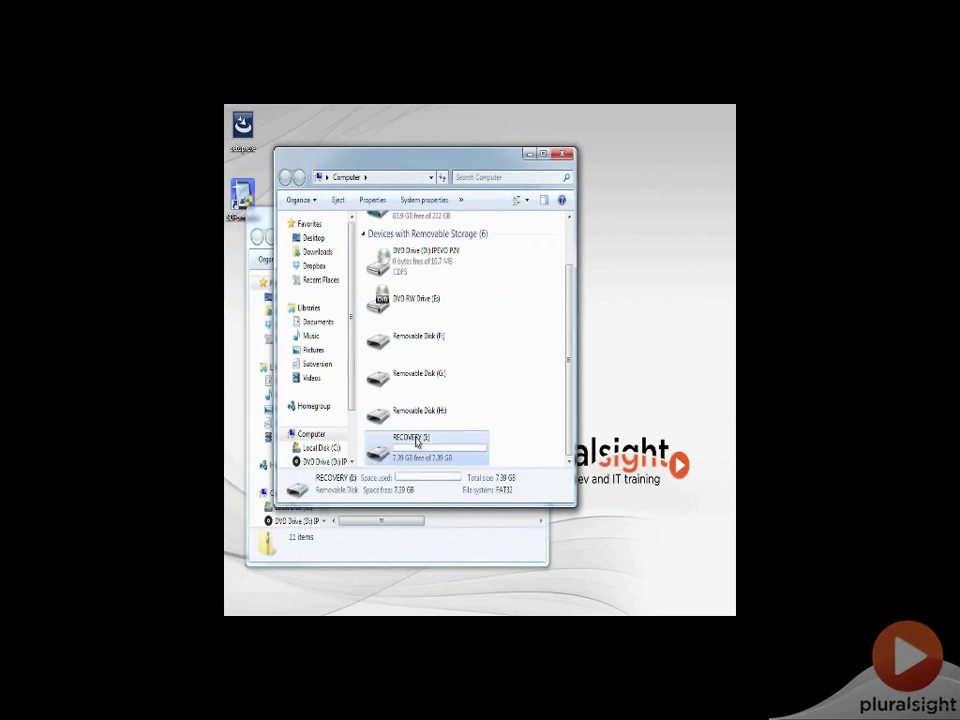
drag(458, 162, 617, 199)
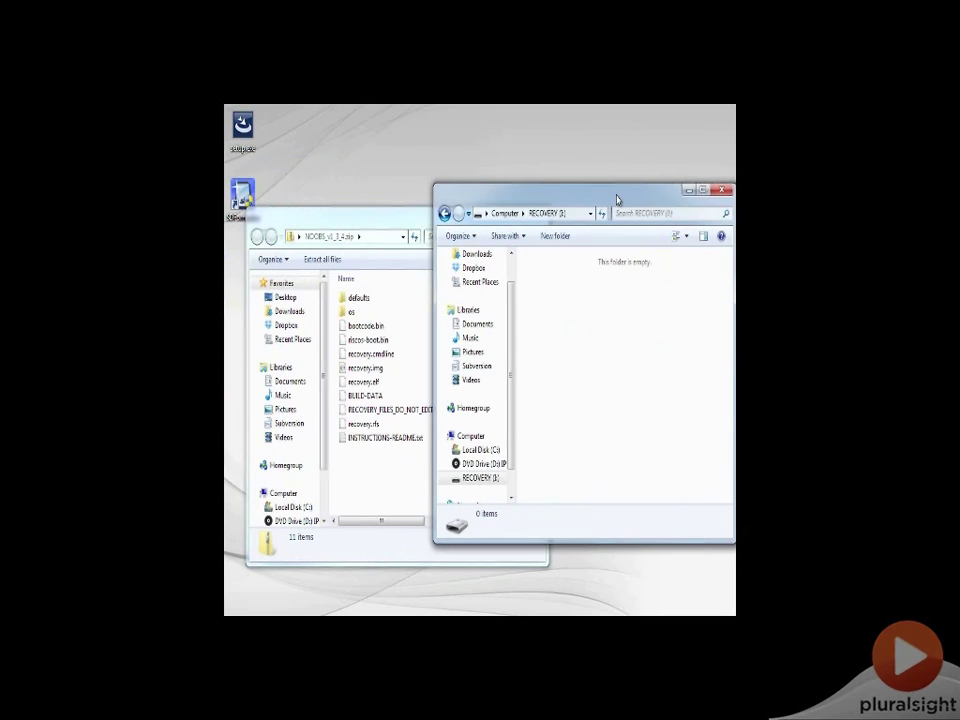
- Drag all 11 NOOBS items from the zip into the RECOVERY drive
click(358, 298)
shift+click(375, 438)
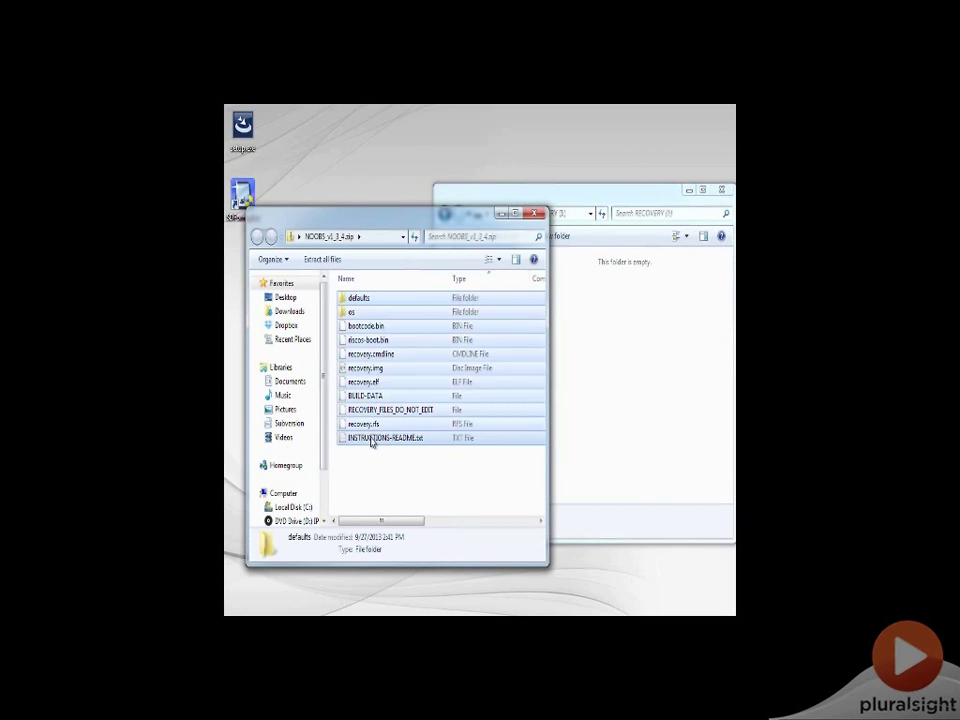
drag(377, 385, 616, 400)
drag(601, 199, 468, 183)
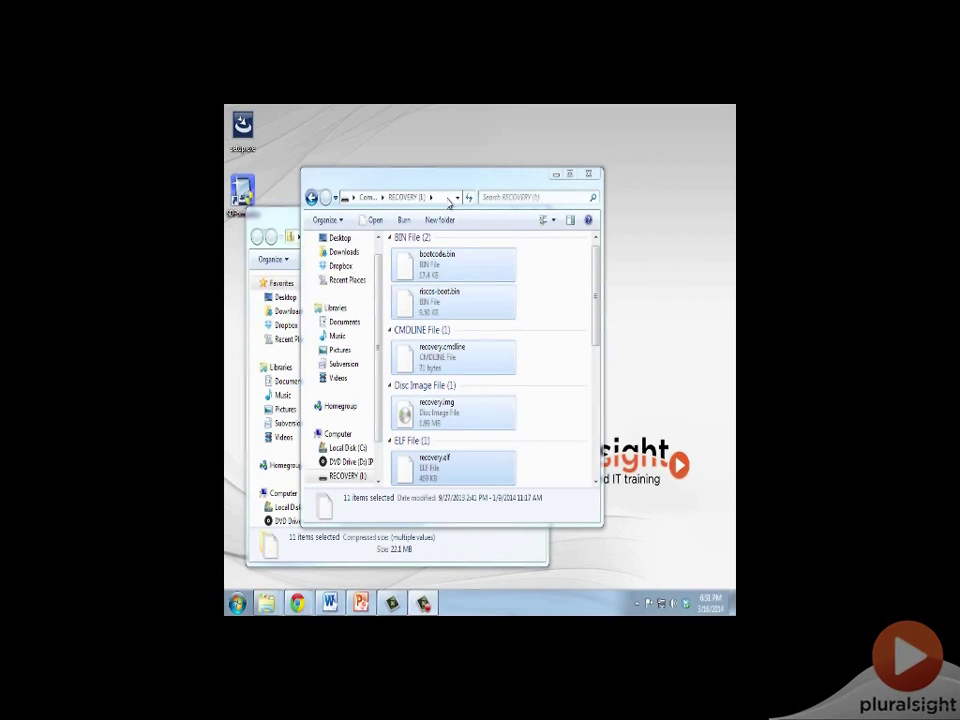
- Maximize the RECOVERY window and expand the hidden tray icons
click(479, 189)
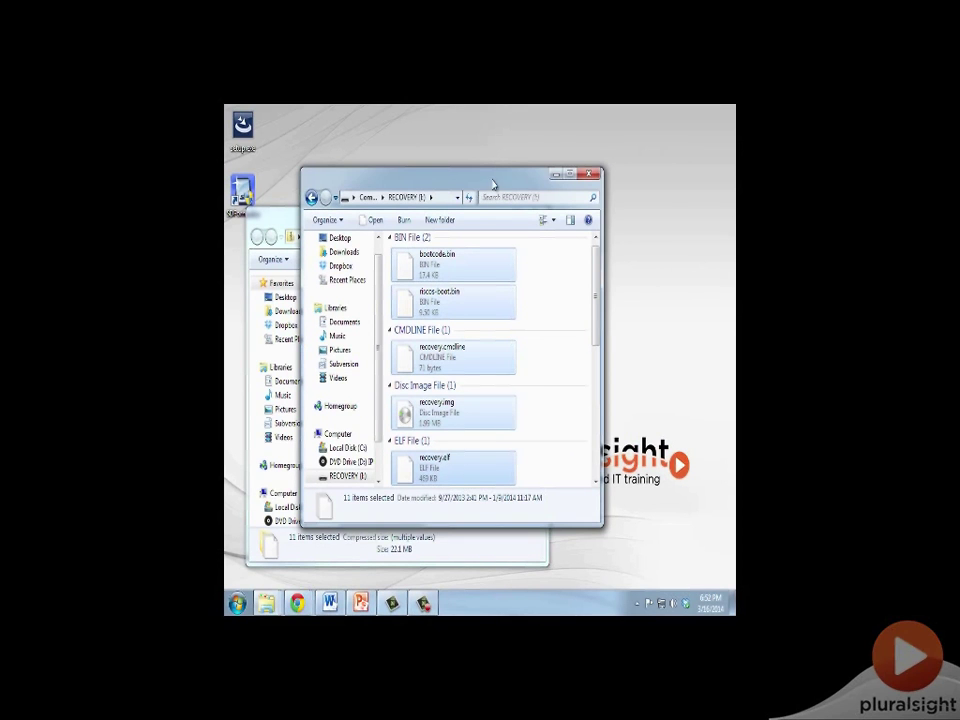
double_click(490, 186)
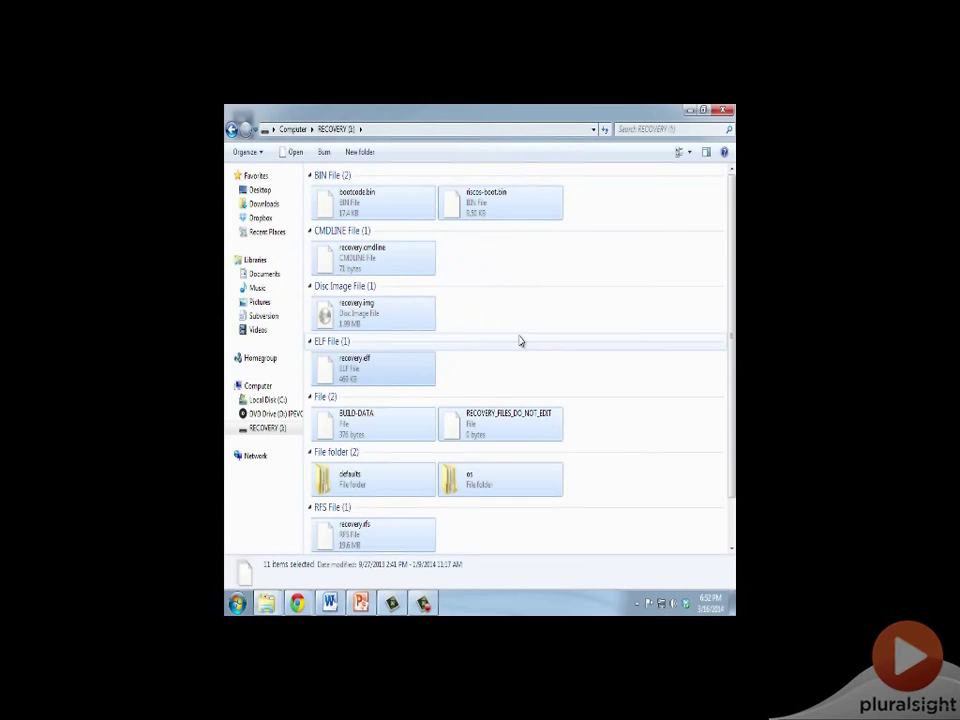
click(637, 603)
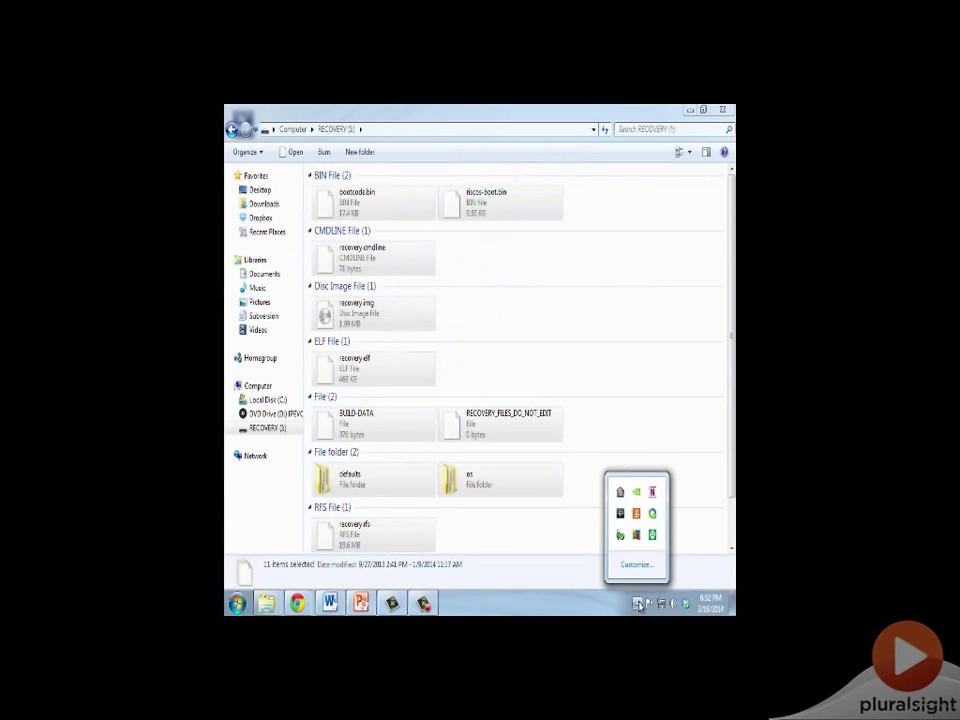
- Eject the RECOVERY drive through Safely Remove Hardware
click(620, 538)
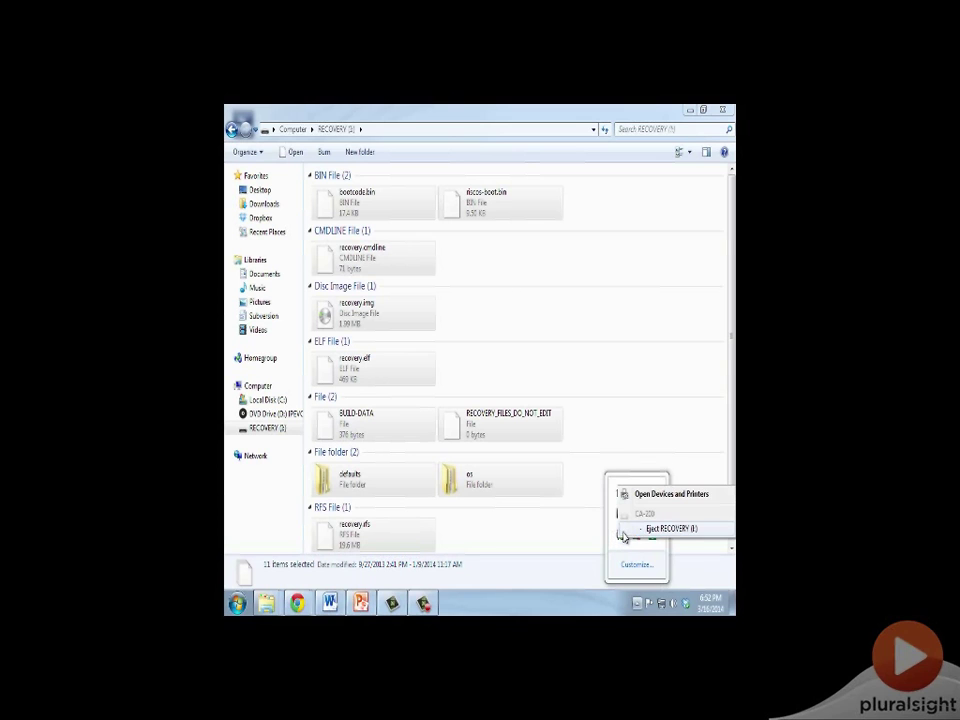
click(679, 535)
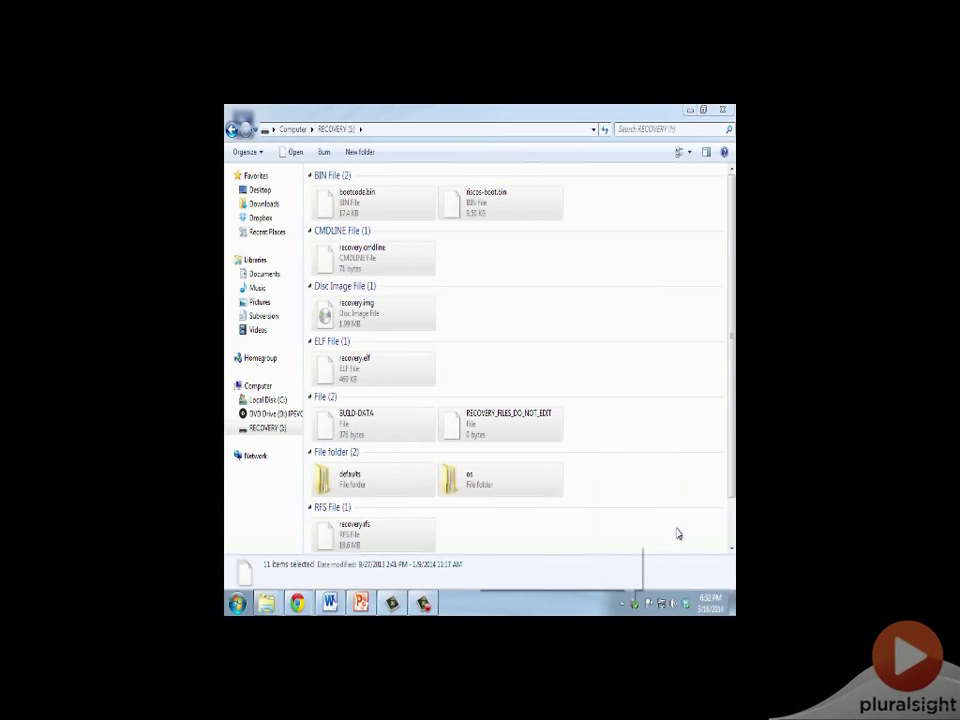